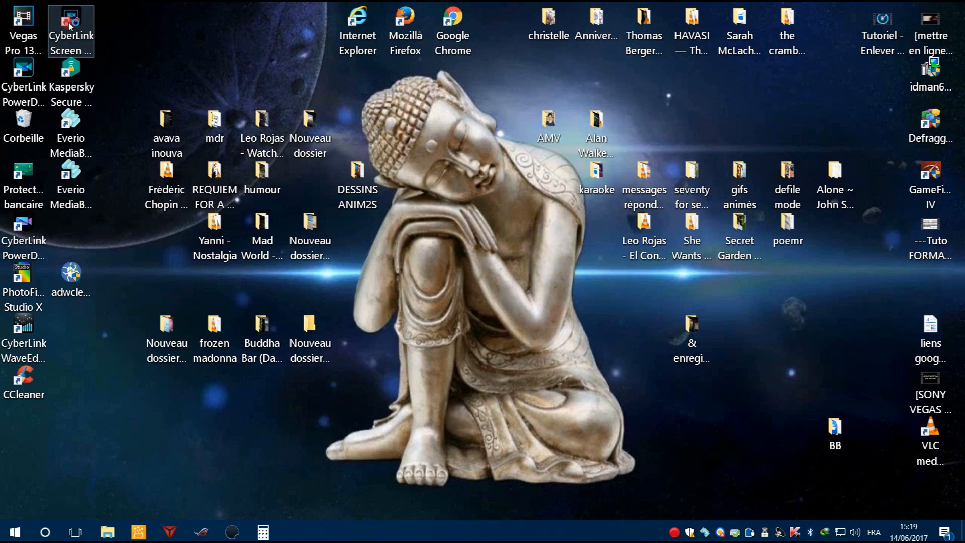
- Open CyberLink Screen Recorder with the 16:9 aspect ratio and red as the colour for marking mouse actions
double_click(70, 24)
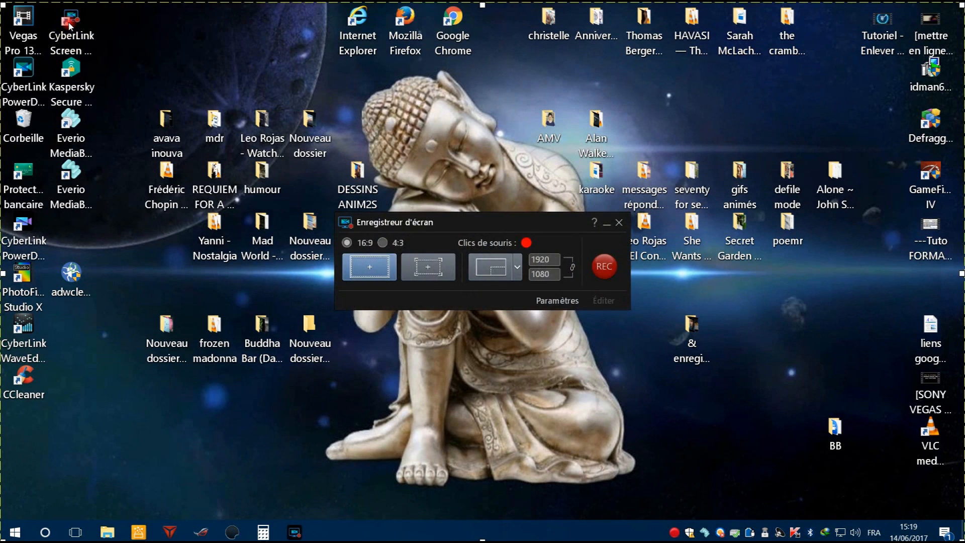
click(344, 392)
click(348, 242)
click(346, 243)
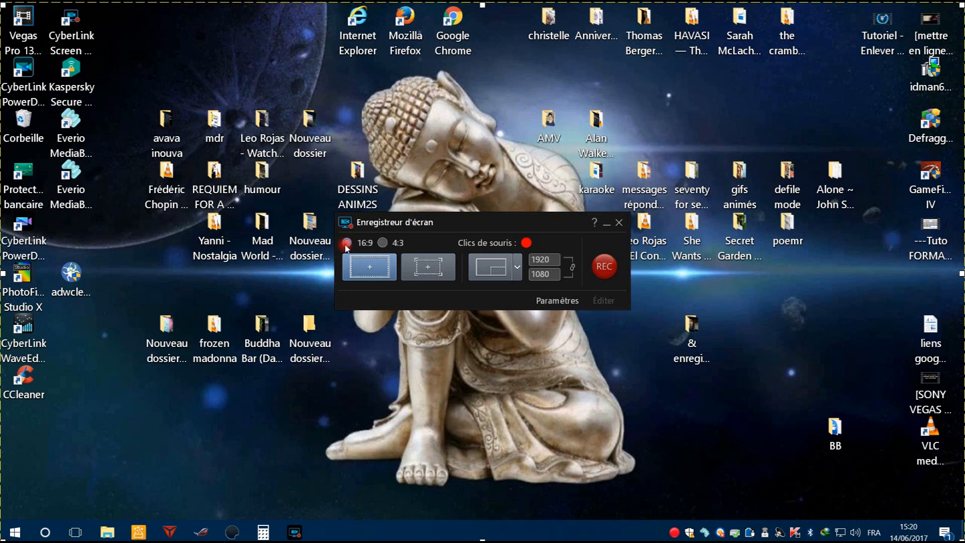
click(526, 243)
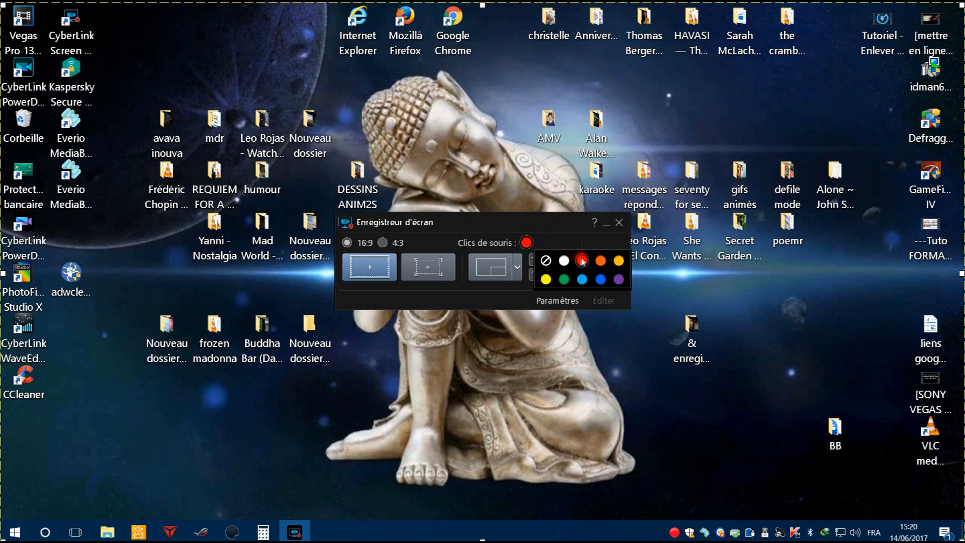
click(582, 260)
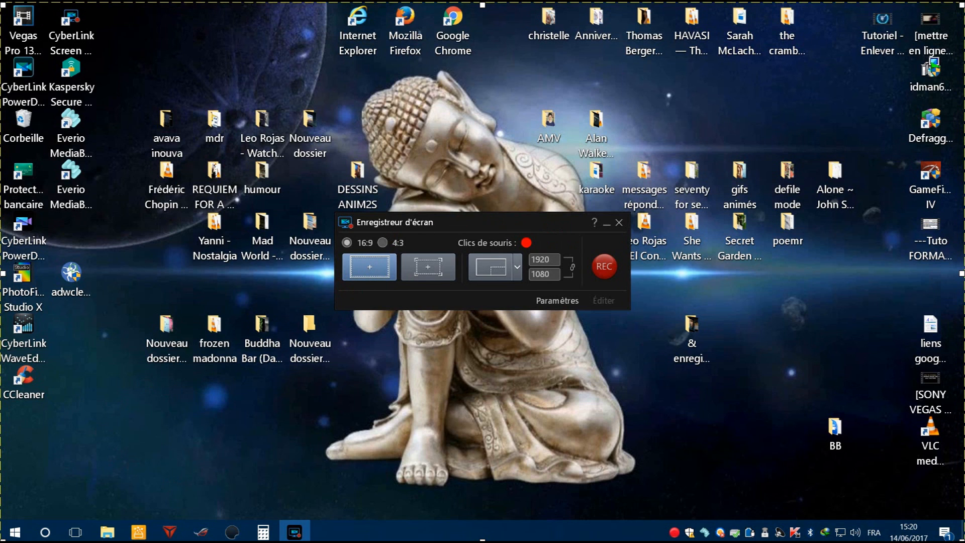
- Try the second capture mode and the preset capture sizes 720 x 480, 1280 x 720 and 1920 x 1080, ending on 1280 x 720
click(428, 268)
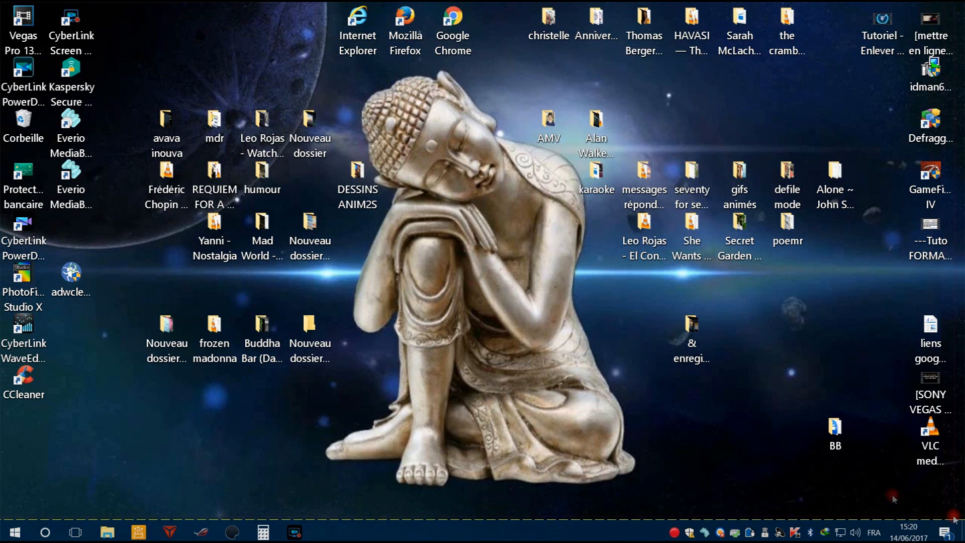
click(293, 533)
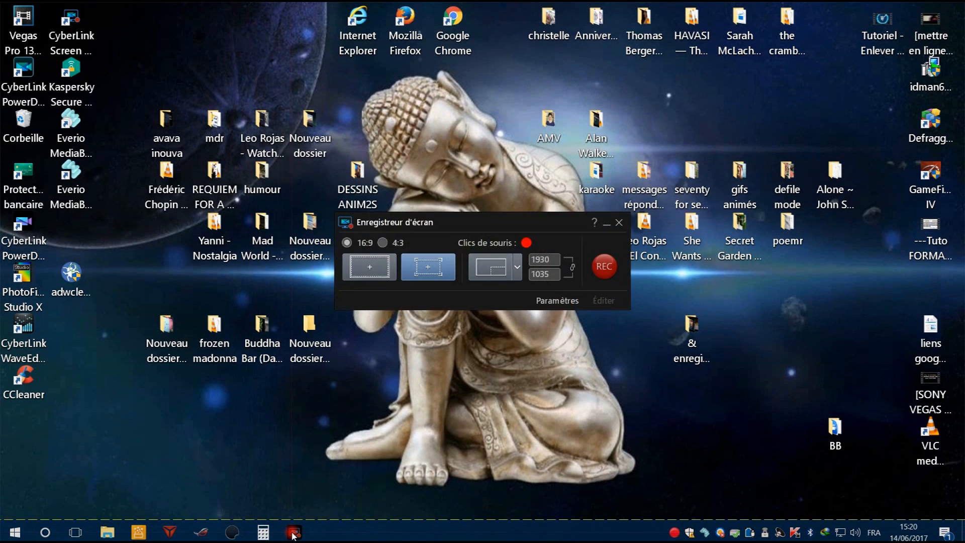
click(519, 269)
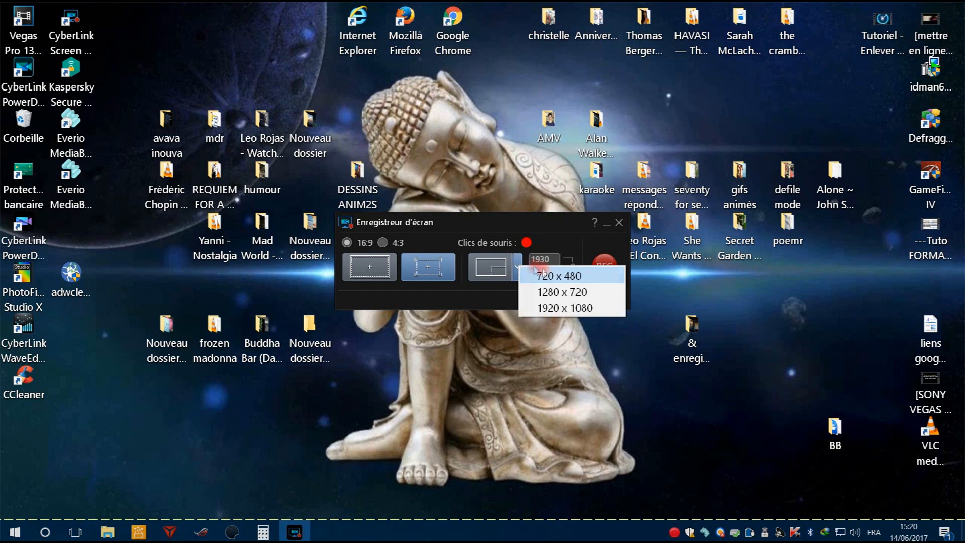
click(587, 275)
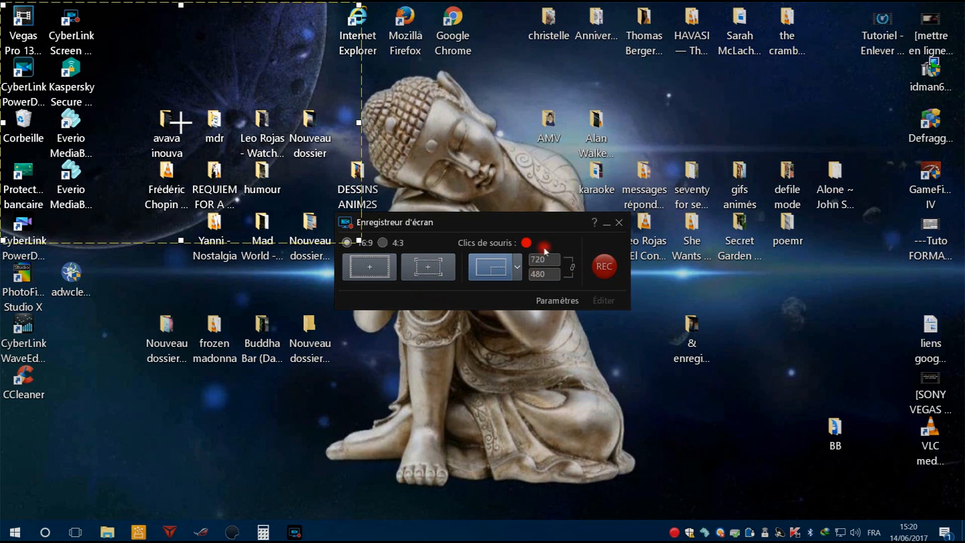
click(518, 271)
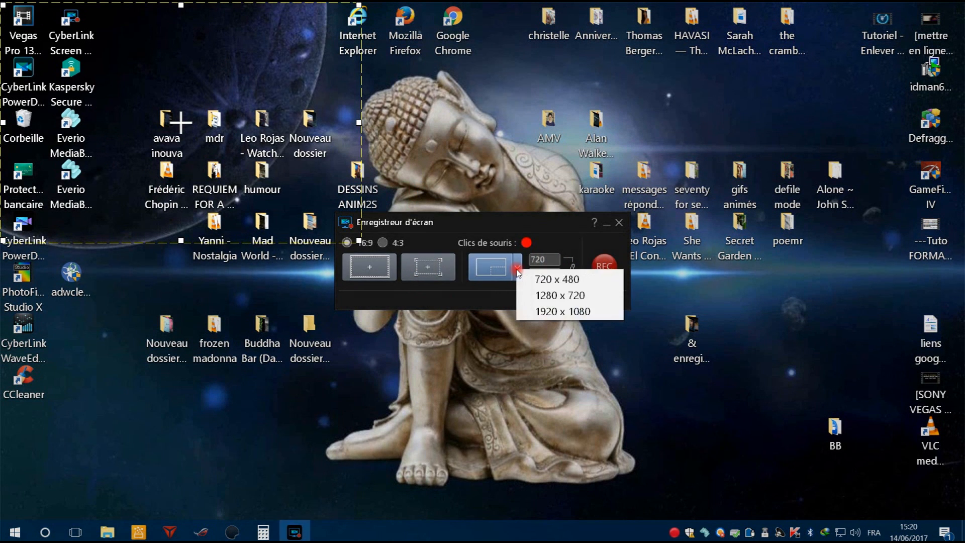
click(558, 296)
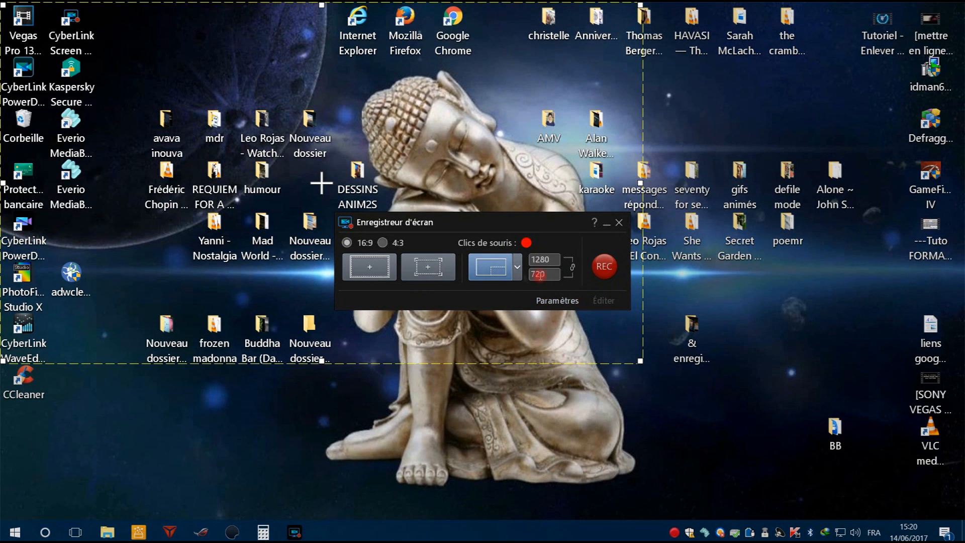
click(517, 267)
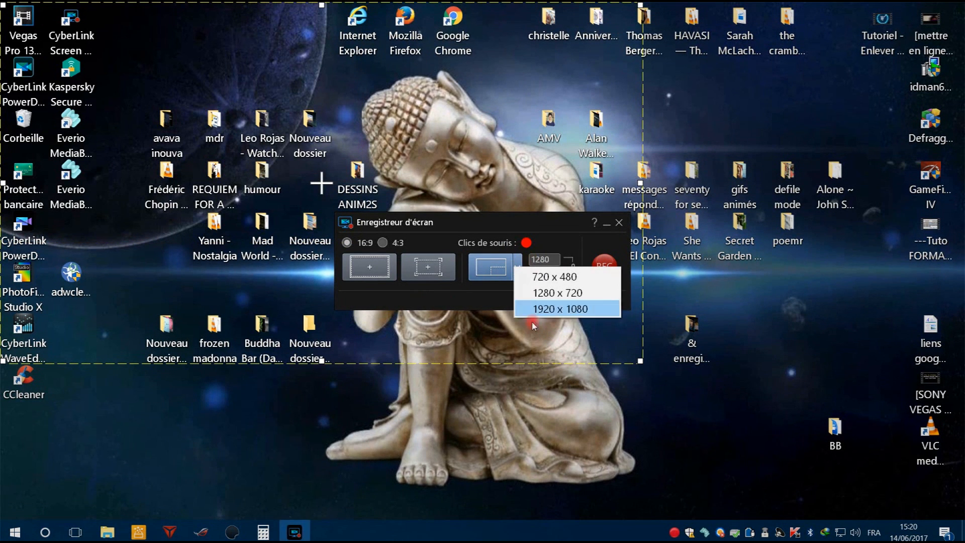
click(562, 310)
click(517, 267)
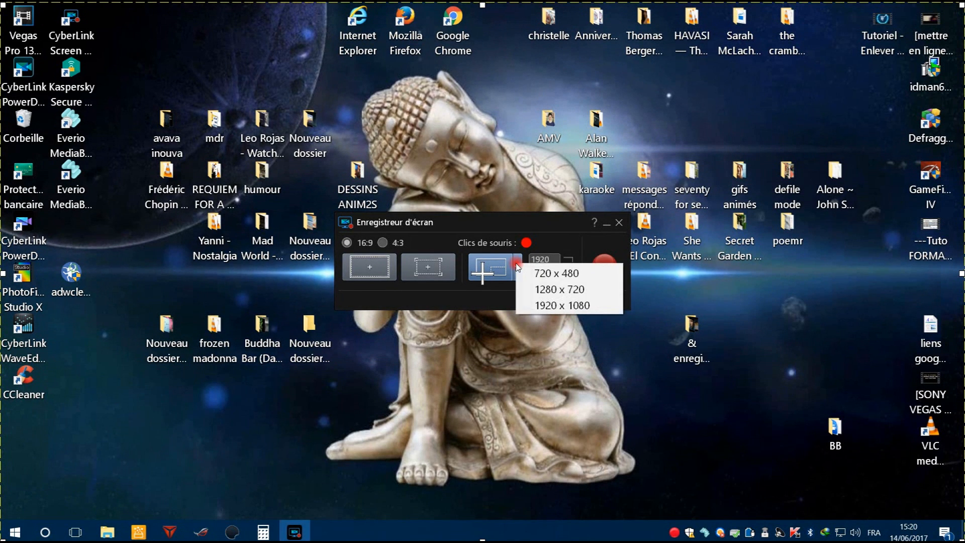
click(558, 289)
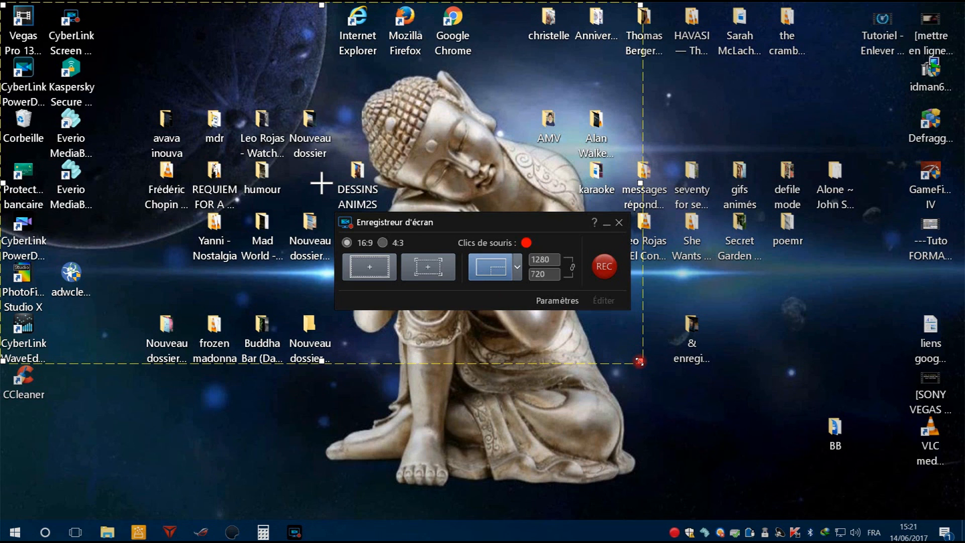
- Resize the capture area freehand to about 1667 x 727 and move it to the middle of the desktop
drag(640, 361, 915, 508)
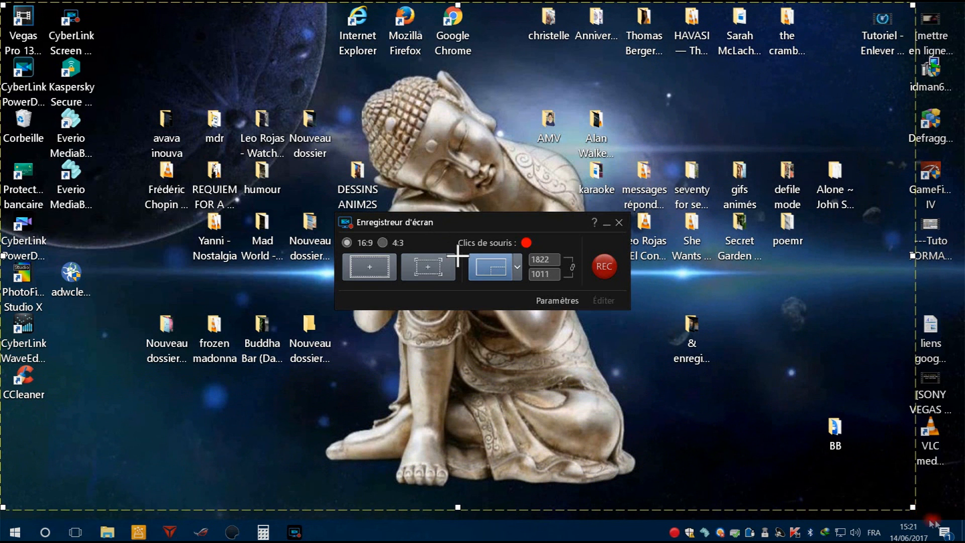
drag(913, 511, 837, 366)
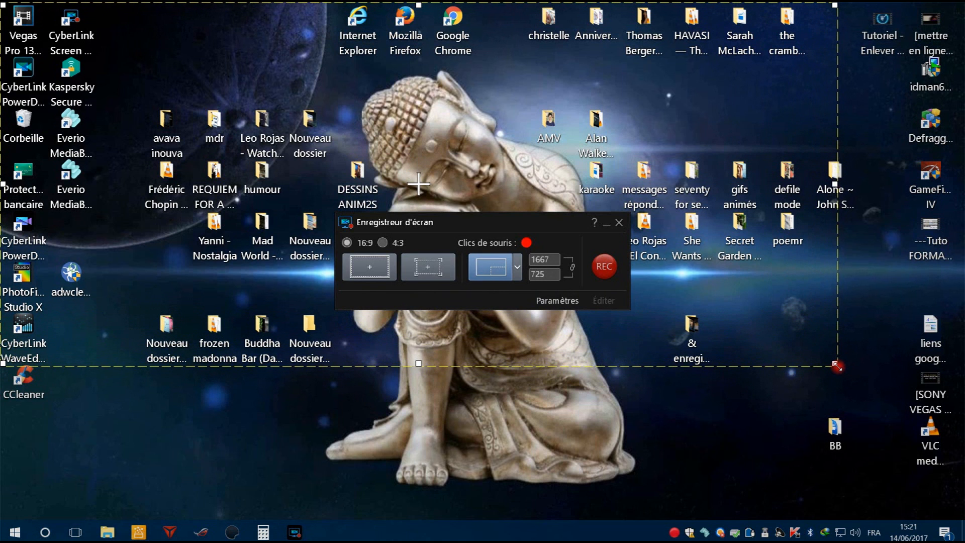
drag(836, 366, 836, 368)
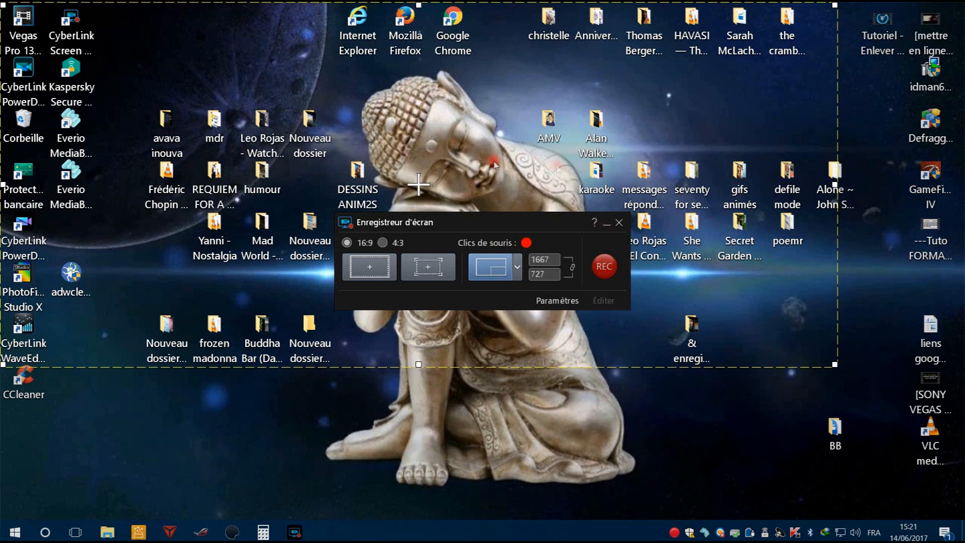
click(418, 184)
mouse_move(418, 184)
mouse_down()
mouse_move(529, 279)
mouse_move(558, 172)
mouse_move(419, 187)
mouse_move(437, 284)
mouse_move(512, 236)
mouse_move(493, 189)
mouse_move(469, 410)
mouse_move(498, 190)
mouse_move(448, 296)
mouse_move(513, 224)
mouse_move(503, 206)
mouse_move(508, 259)
mouse_move(497, 205)
mouse_move(491, 252)
mouse_move(493, 224)
mouse_move(483, 229)
mouse_up()
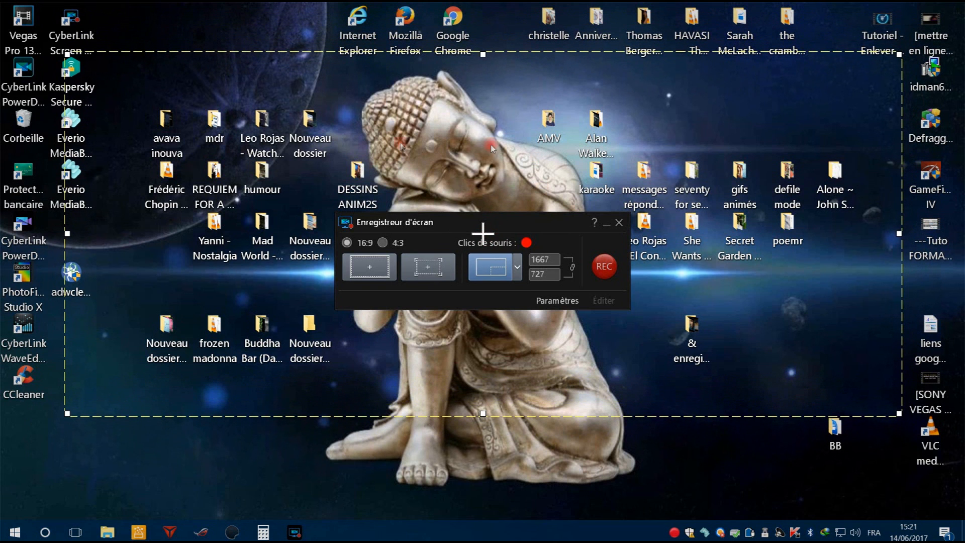
- Switch the capture area back to full screen and open the recorder's settings
click(370, 266)
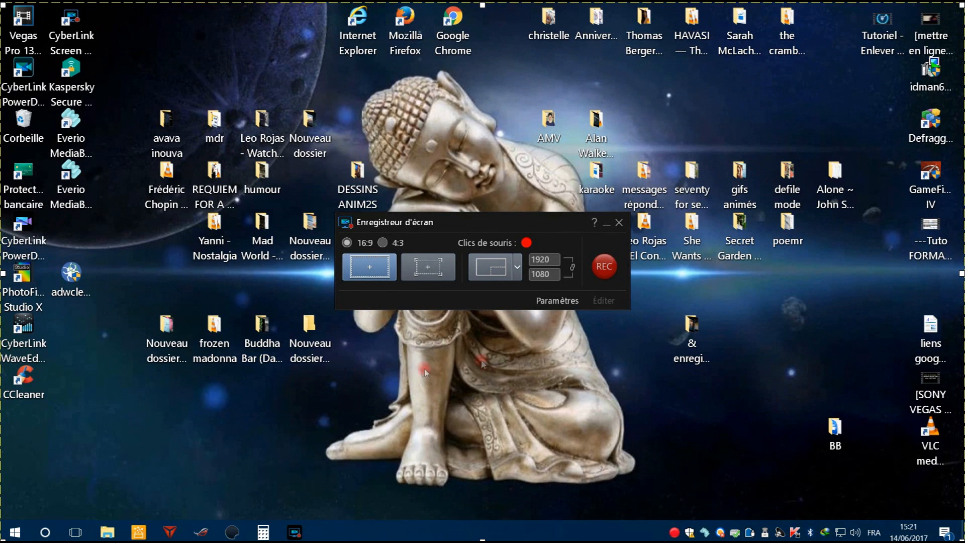
click(556, 301)
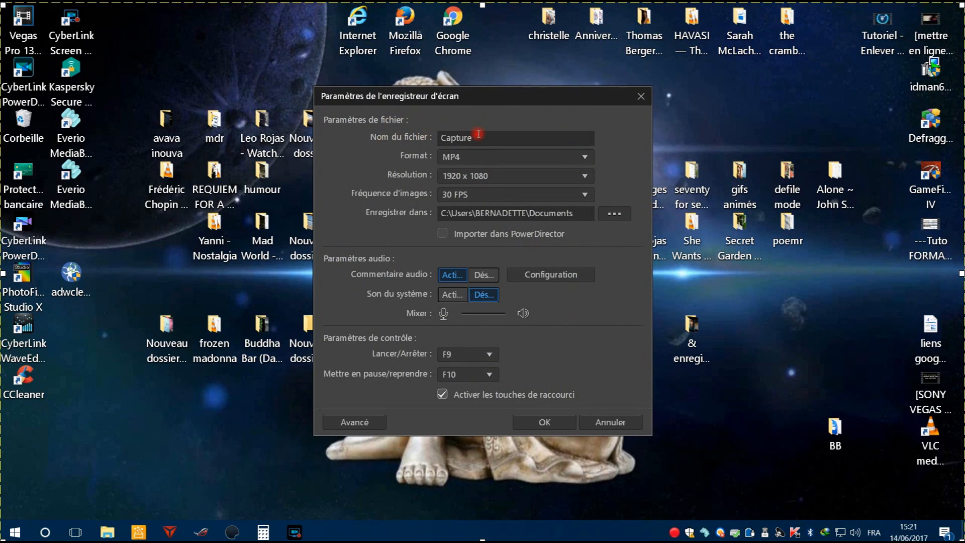
- Examine the available format, resolution and frame rate options for the capture file
click(455, 157)
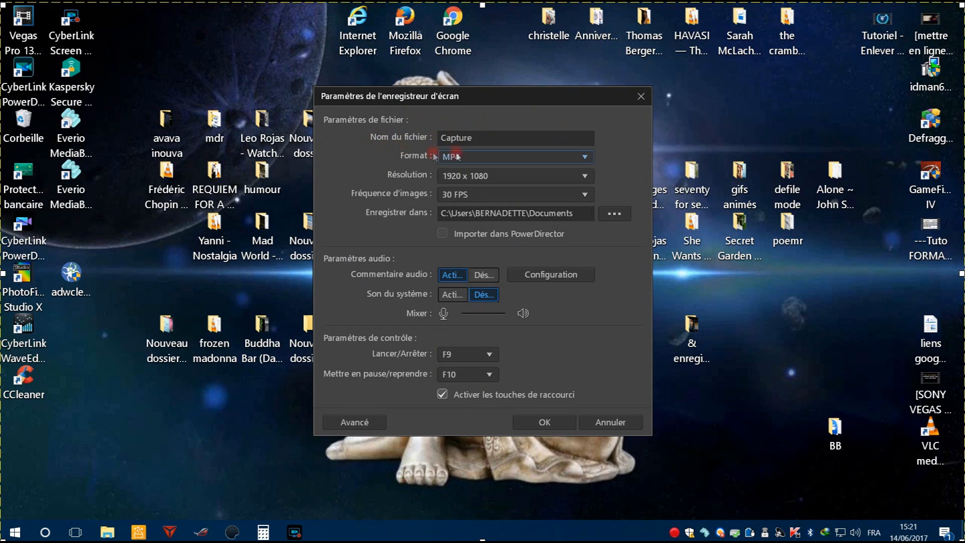
click(587, 157)
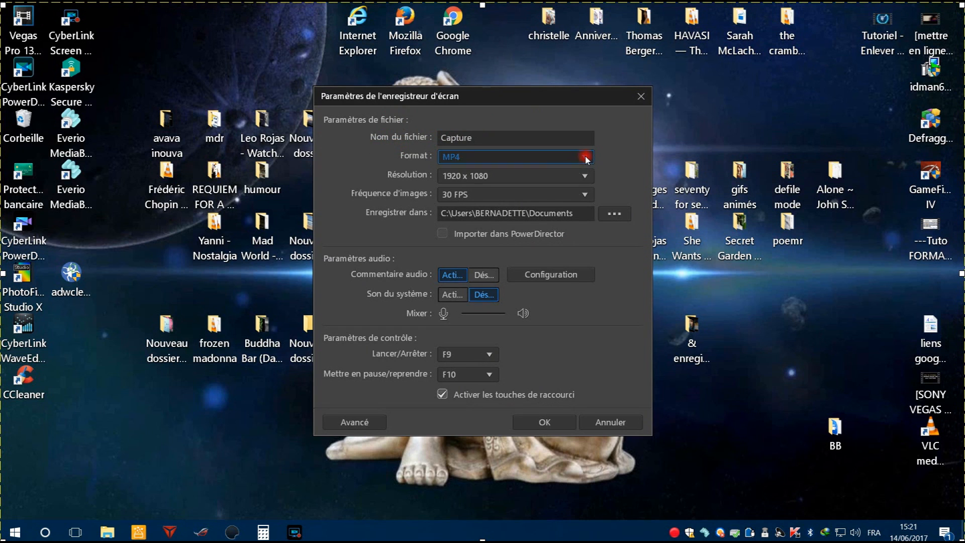
click(585, 157)
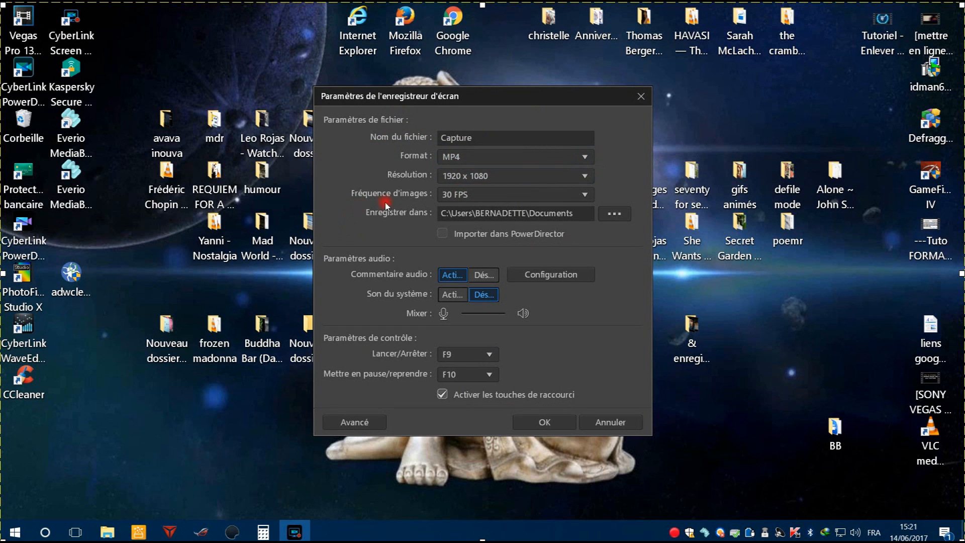
click(497, 176)
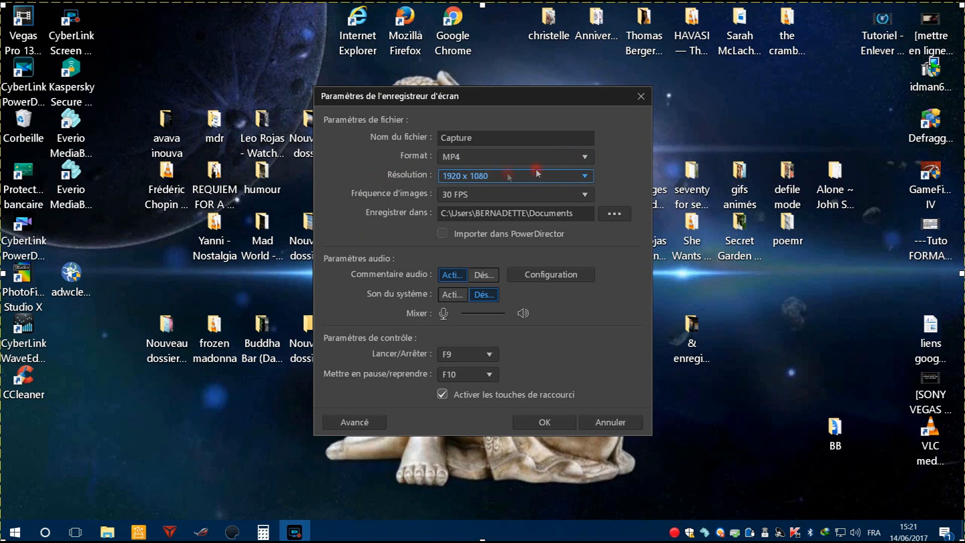
click(586, 176)
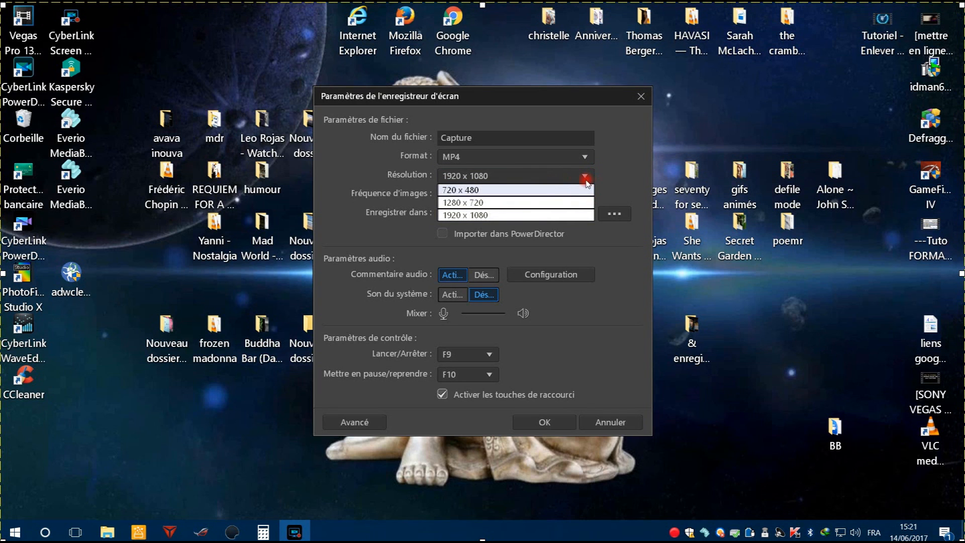
click(586, 177)
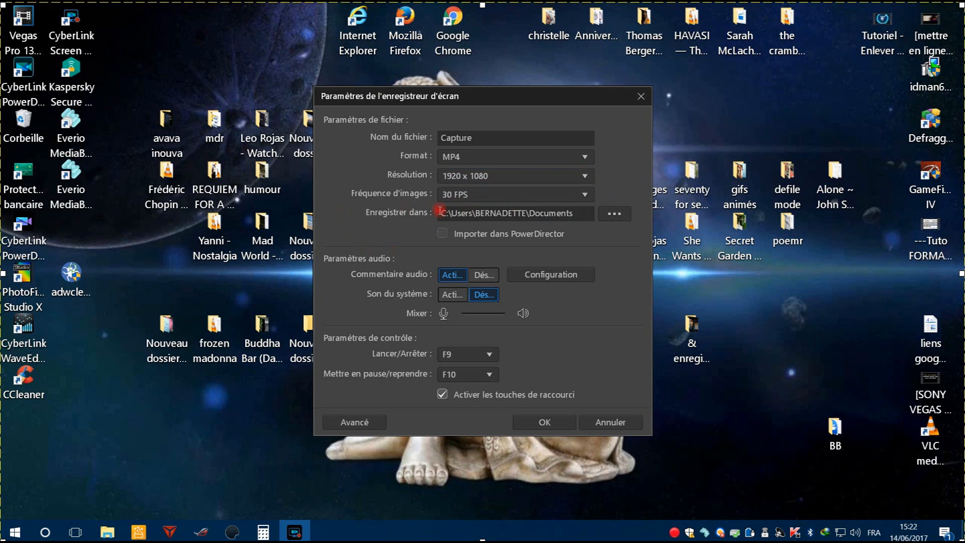
click(585, 195)
click(586, 196)
- Browse the save locations and confirm the Documents folder as the destination for recordings
click(375, 217)
click(610, 214)
click(615, 213)
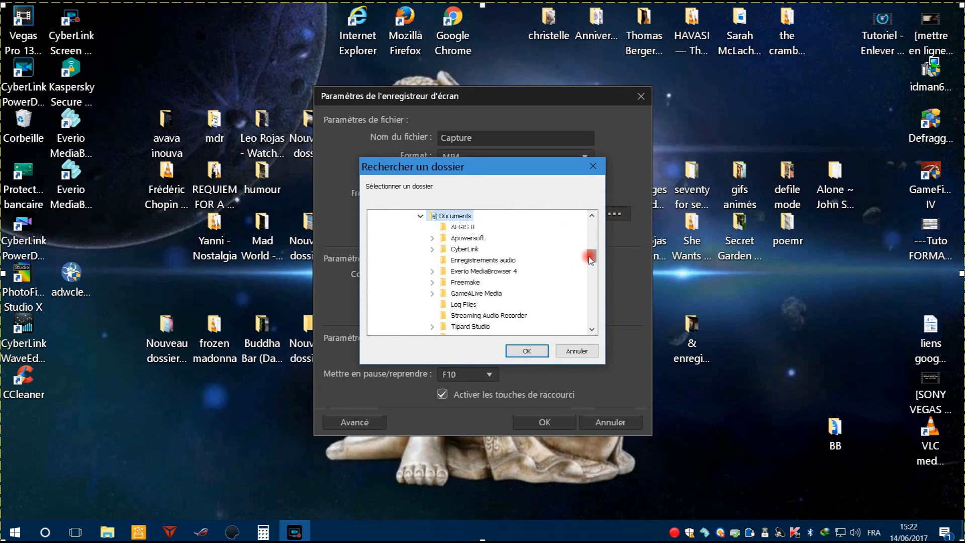
drag(592, 255, 593, 218)
click(527, 351)
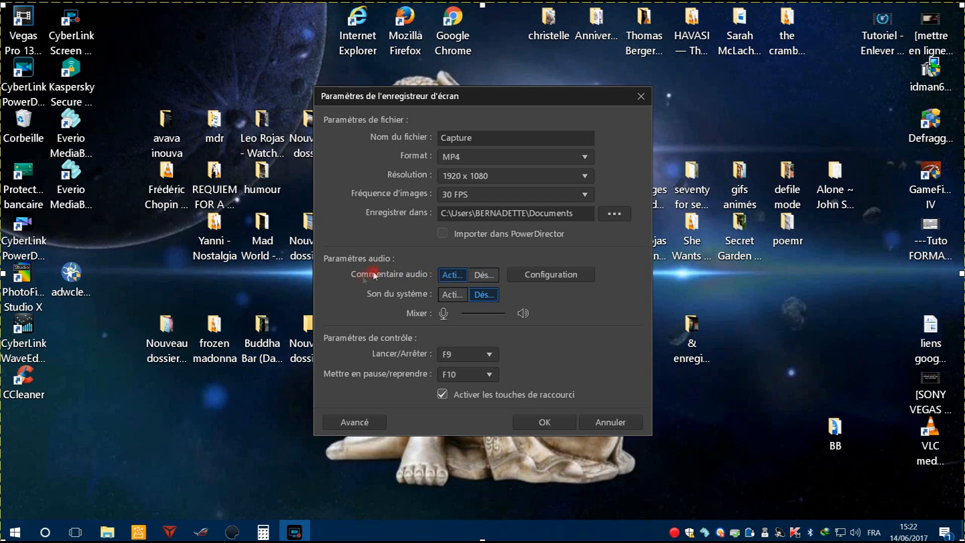
- Check the input device and input volume in the audio commentary configuration
click(481, 276)
click(562, 275)
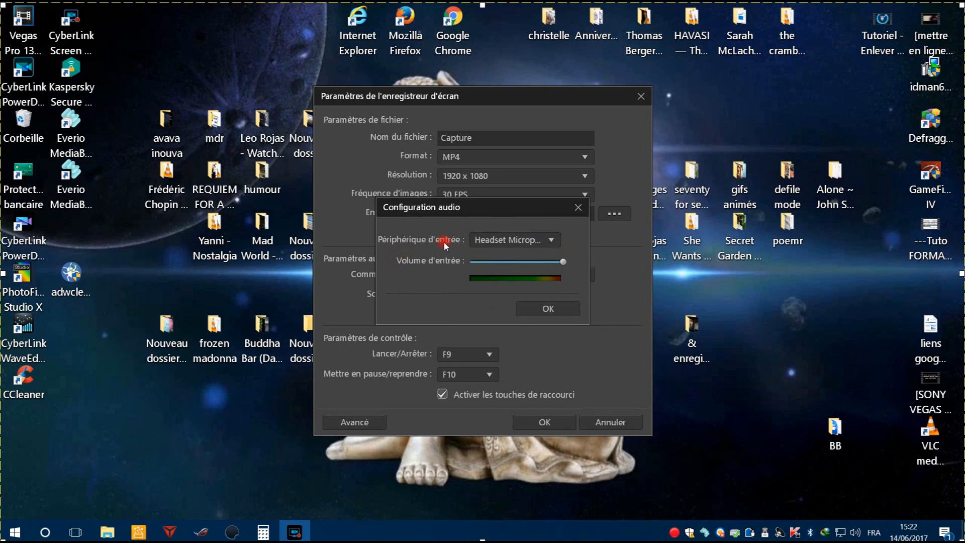
click(551, 241)
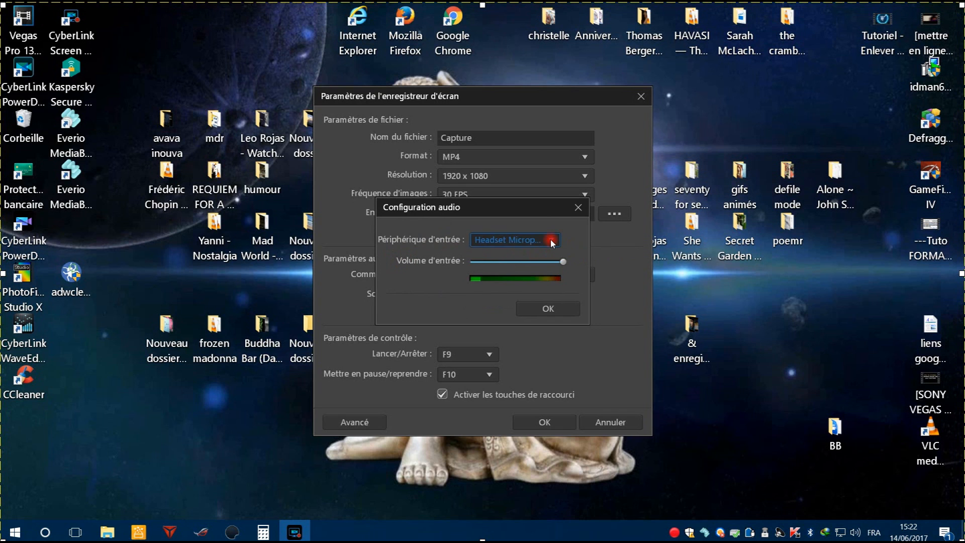
click(551, 241)
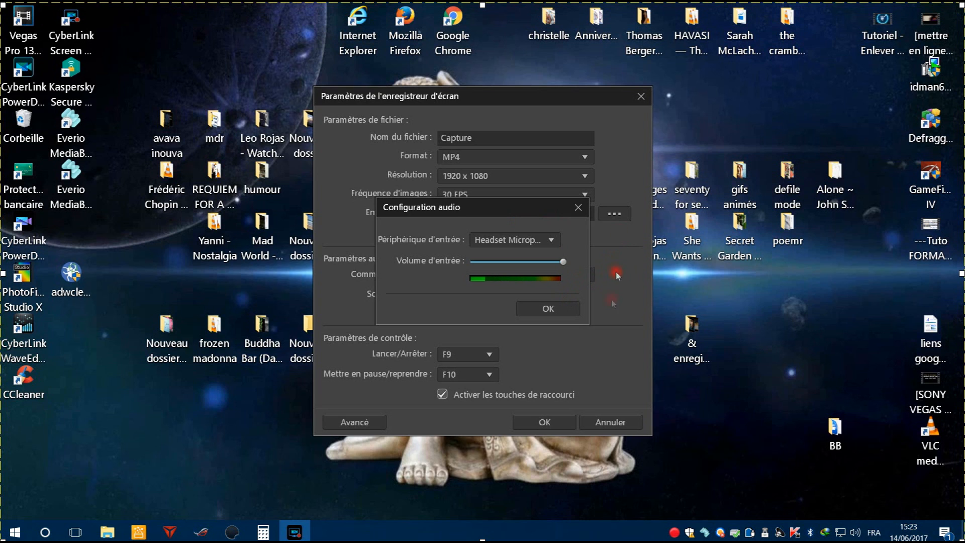
click(547, 309)
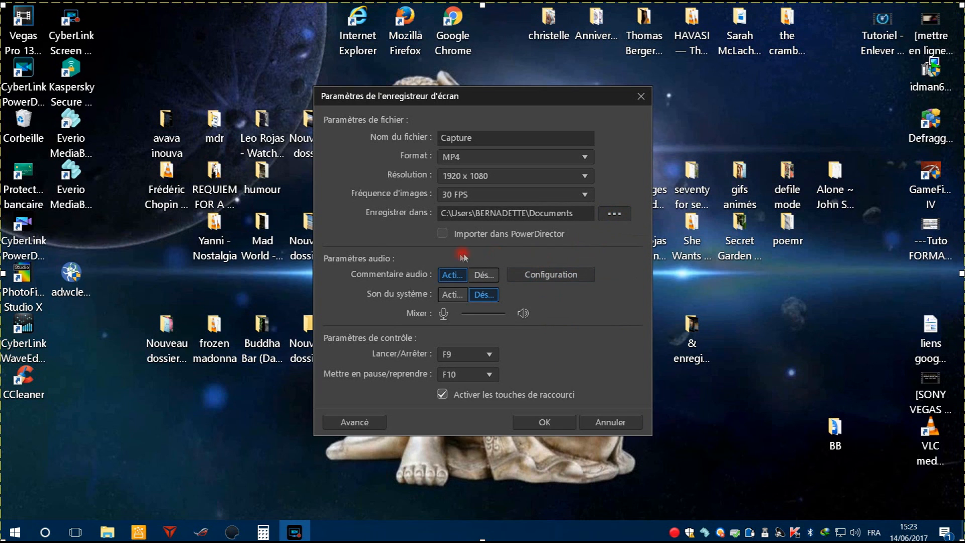
click(553, 274)
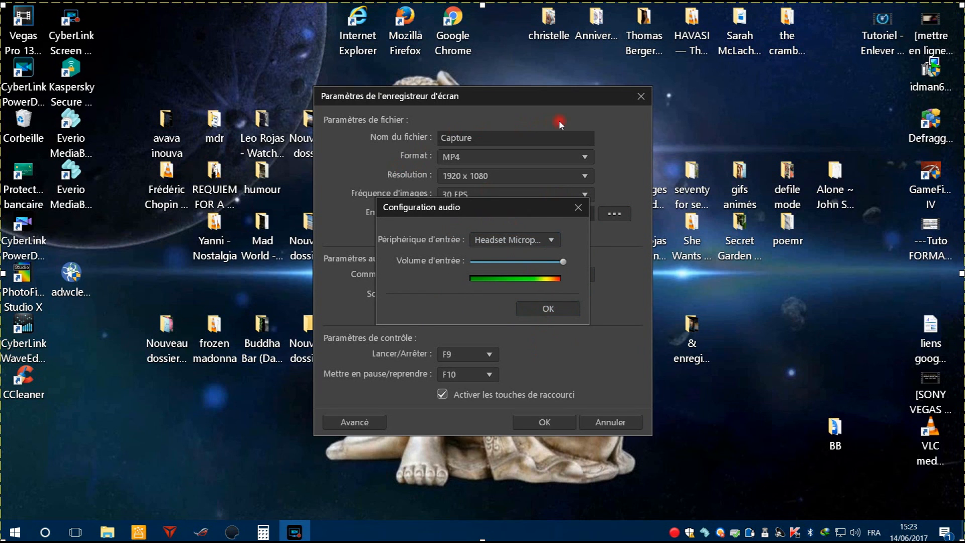
click(549, 309)
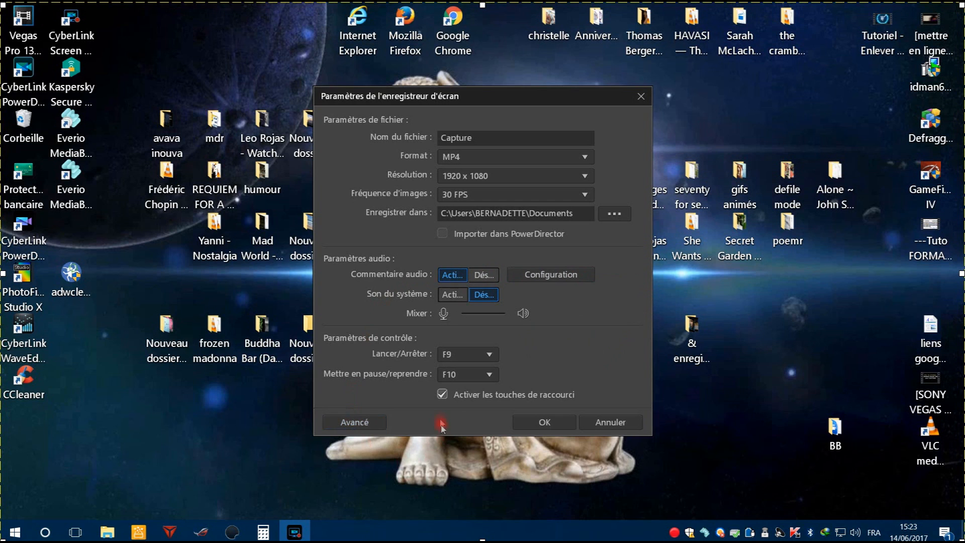
- Disable the start/stop and pause shortcut keys and enable them again
click(442, 395)
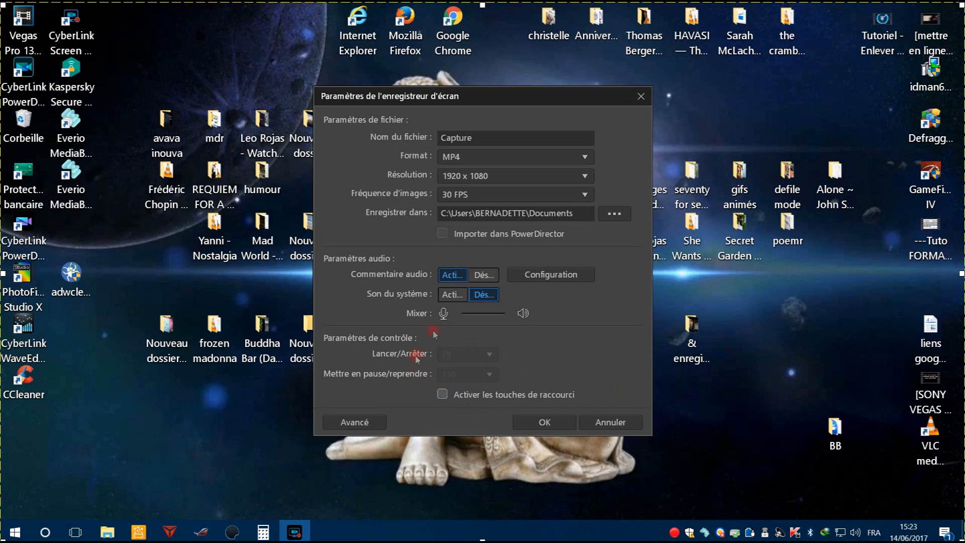
click(443, 394)
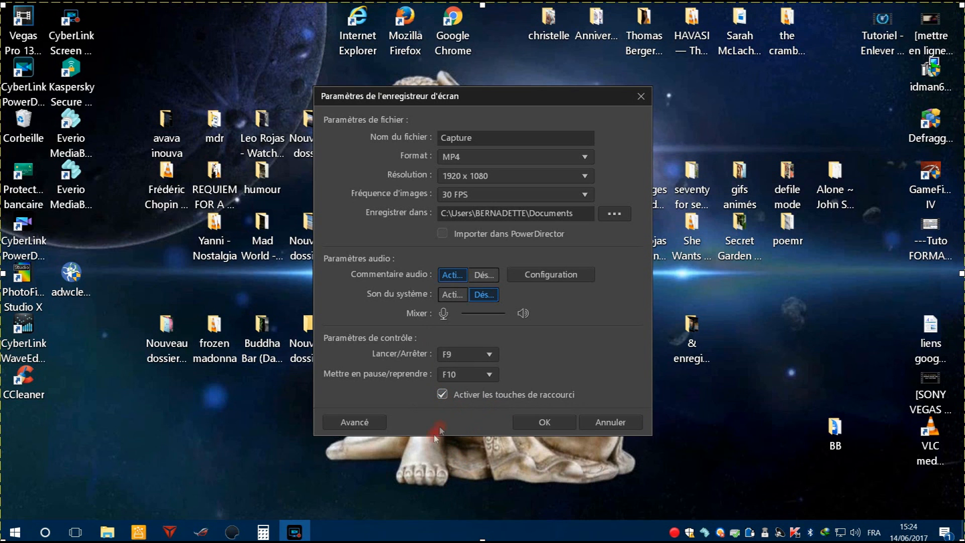
- Accept the recorder settings and start a full-screen recording with PowerDirector open
click(548, 423)
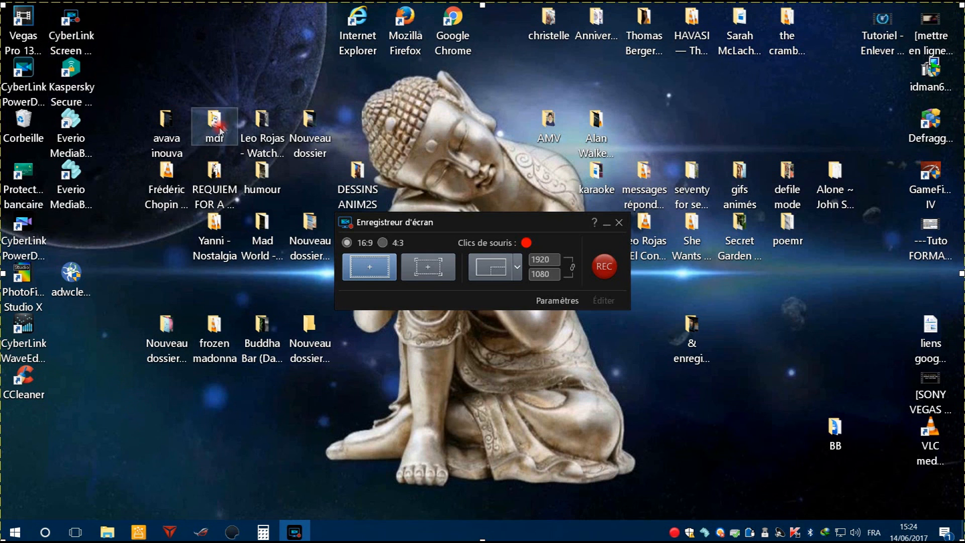
double_click(29, 75)
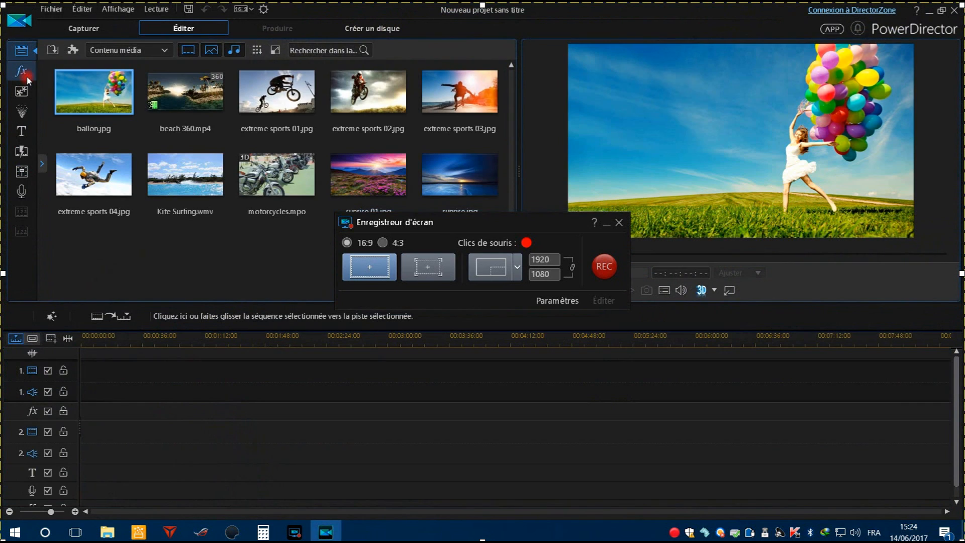
click(605, 267)
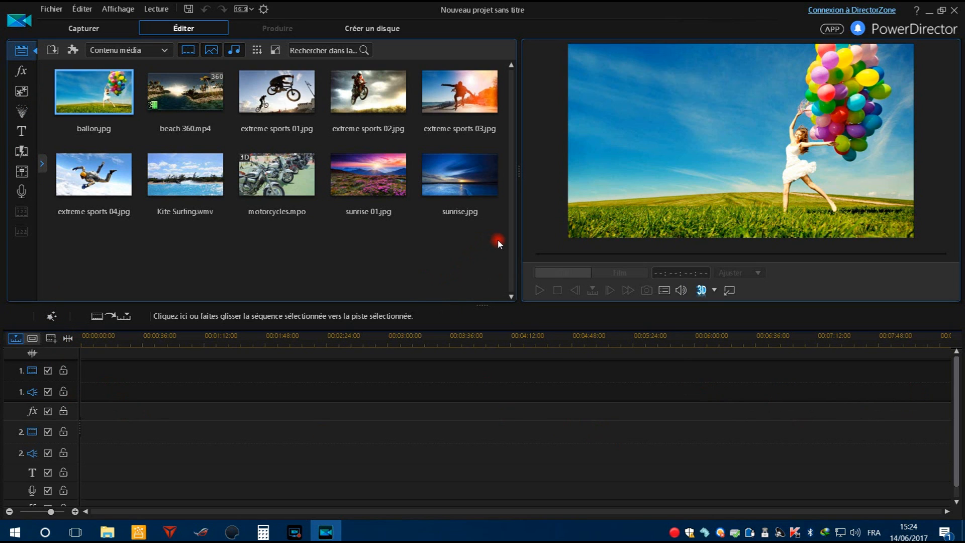
- Place all the library media on track 1 of the timeline, and move the final sunrise.jpg clip away from the sequence and back
drag(496, 239, 42, 66)
drag(95, 93, 96, 389)
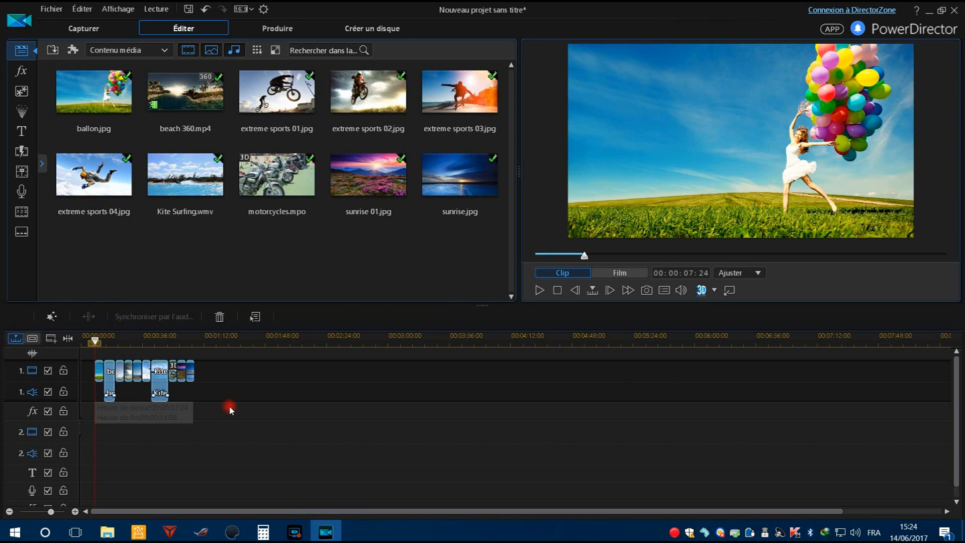
click(191, 417)
mouse_move(189, 380)
mouse_down()
mouse_move(331, 391)
mouse_move(335, 376)
mouse_move(259, 361)
mouse_move(199, 370)
mouse_up()
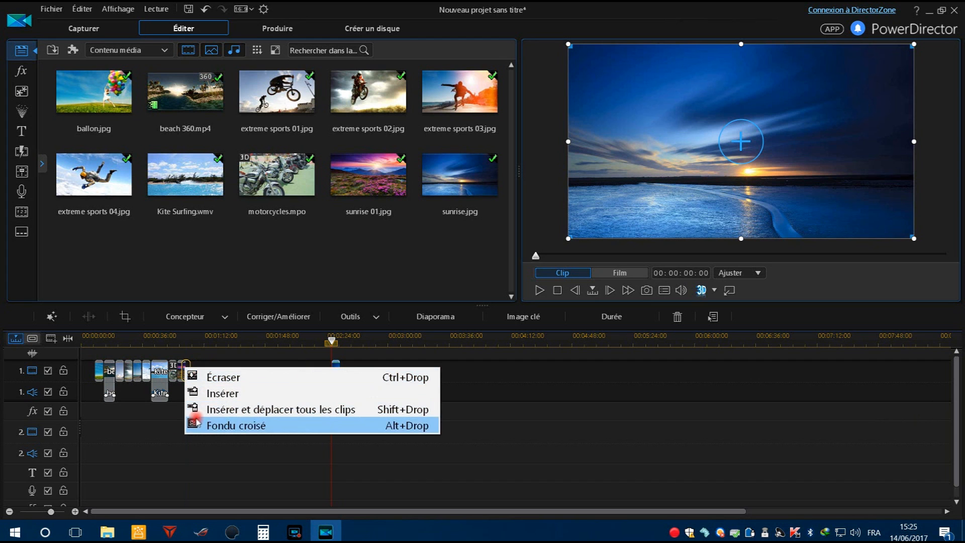
click(173, 438)
drag(335, 377, 190, 378)
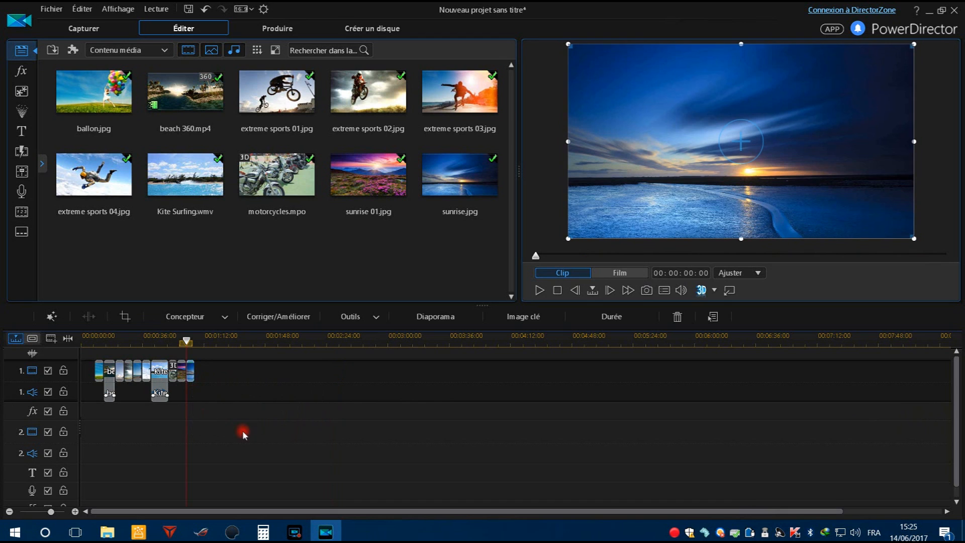
- Delete all the clips from the timeline and place the whole set of library media on track 1 again
drag(235, 432, 86, 358)
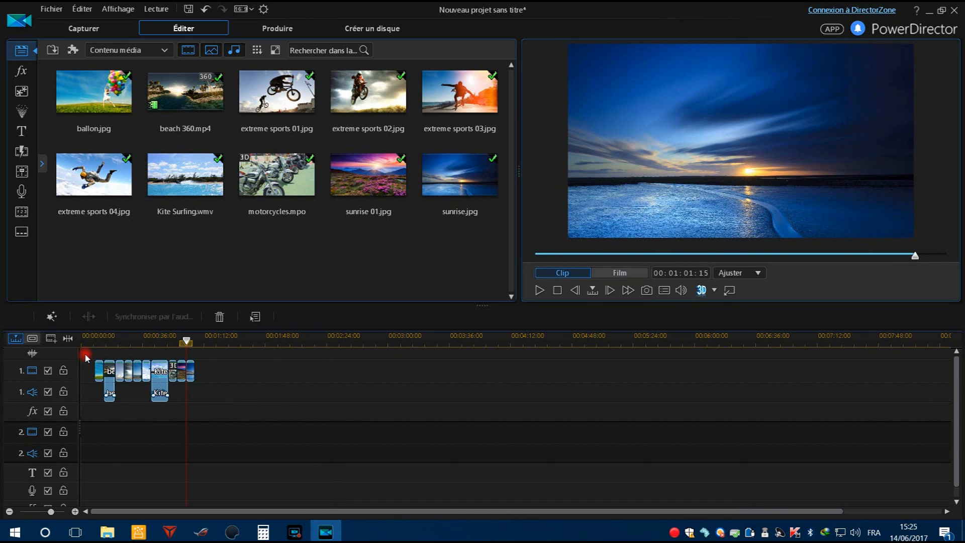
click(218, 316)
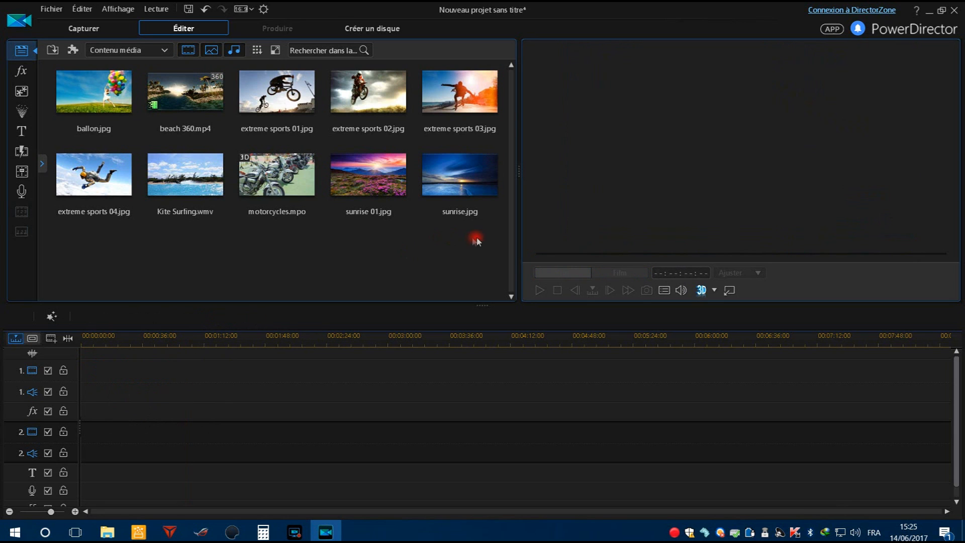
drag(492, 237, 97, 374)
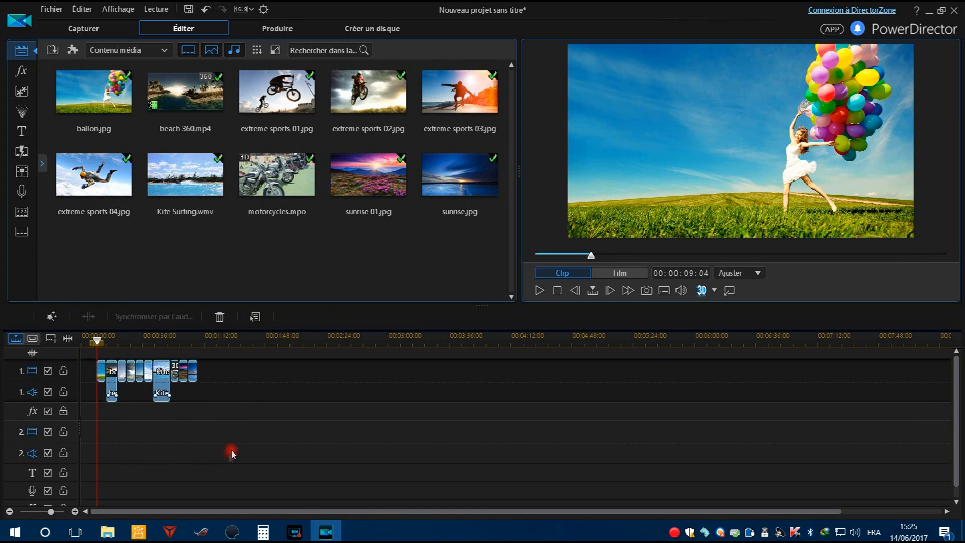
- Remove all the selected clips from track 1 of the timeline
right_click(146, 373)
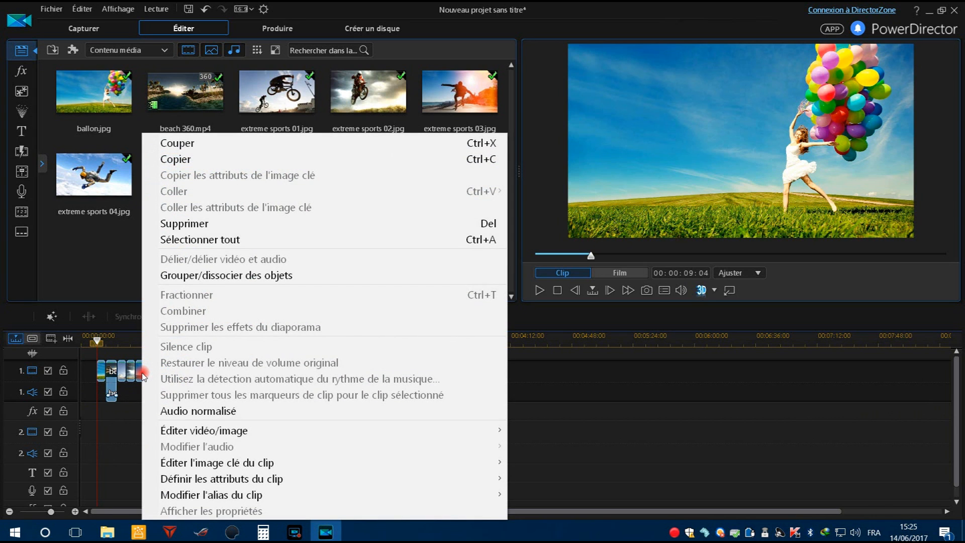
click(187, 224)
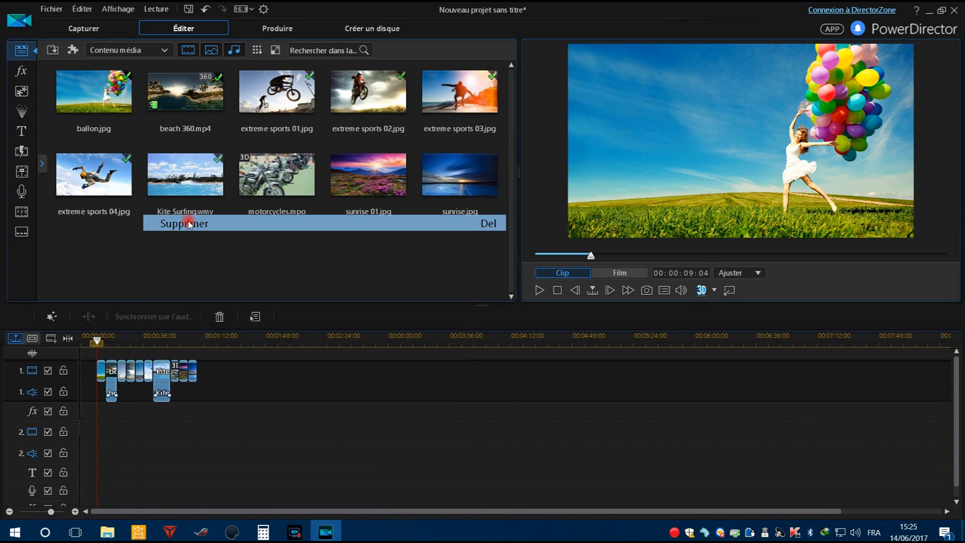
click(134, 417)
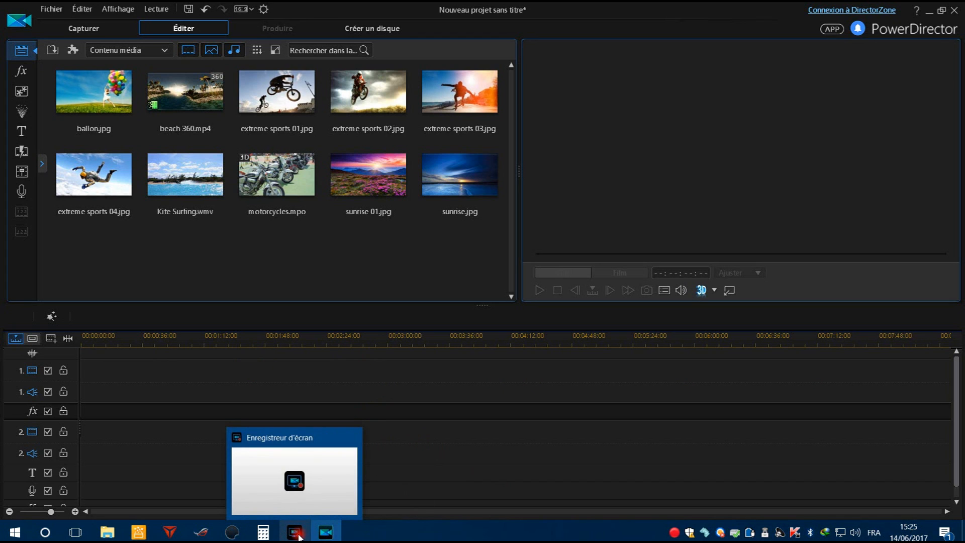
- Bring back the screen recorder, pause the recording and stop it
mouse_move(296, 533)
click(297, 534)
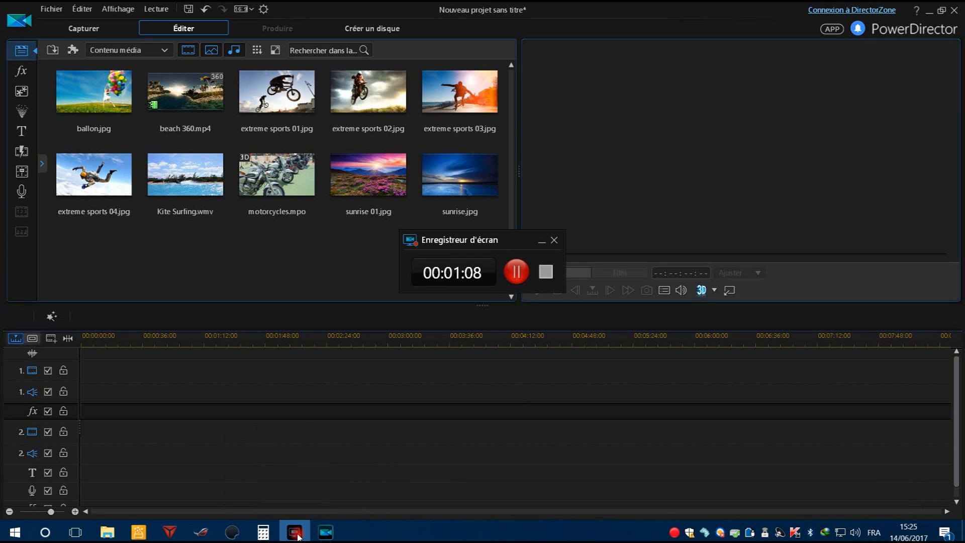
click(519, 274)
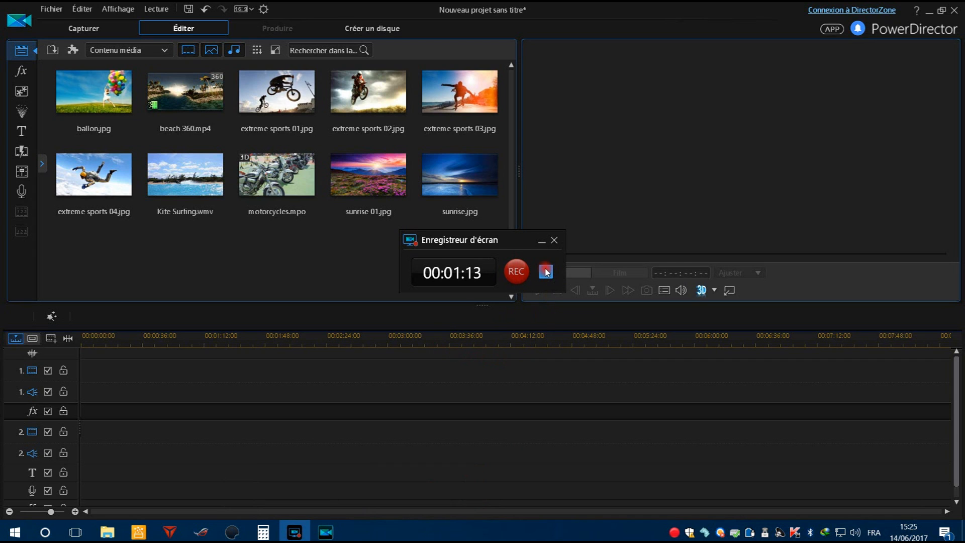
click(546, 272)
- Move the recorder window off the Documents folder and locate the saved recording Capture_1
click(553, 223)
mouse_move(553, 223)
mouse_down()
mouse_move(572, 307)
mouse_move(837, 339)
mouse_move(815, 136)
mouse_up()
click(415, 458)
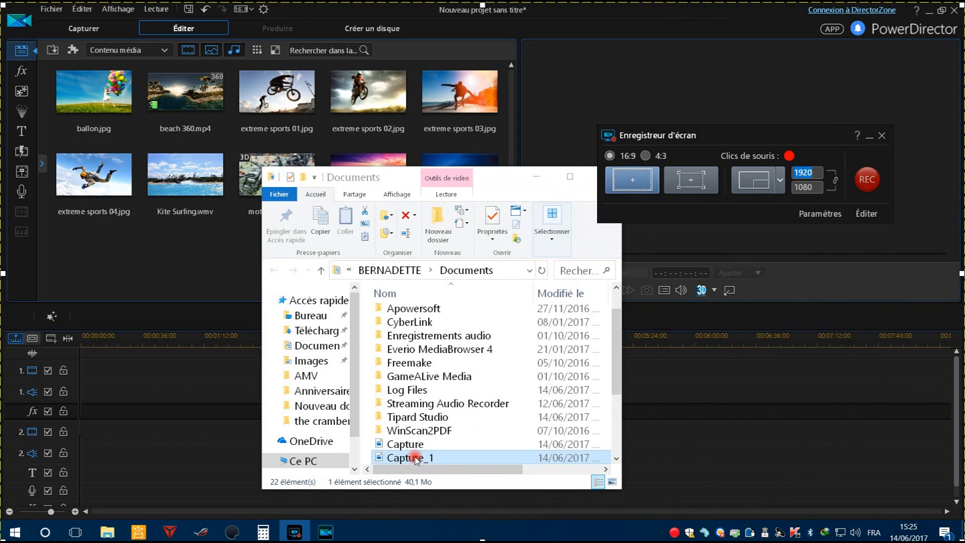
double_click(416, 460)
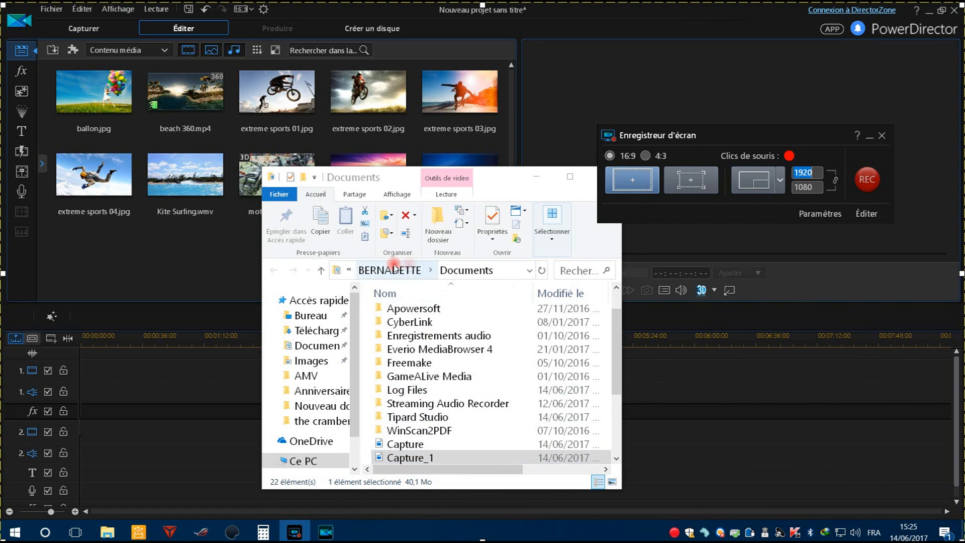
click(409, 458)
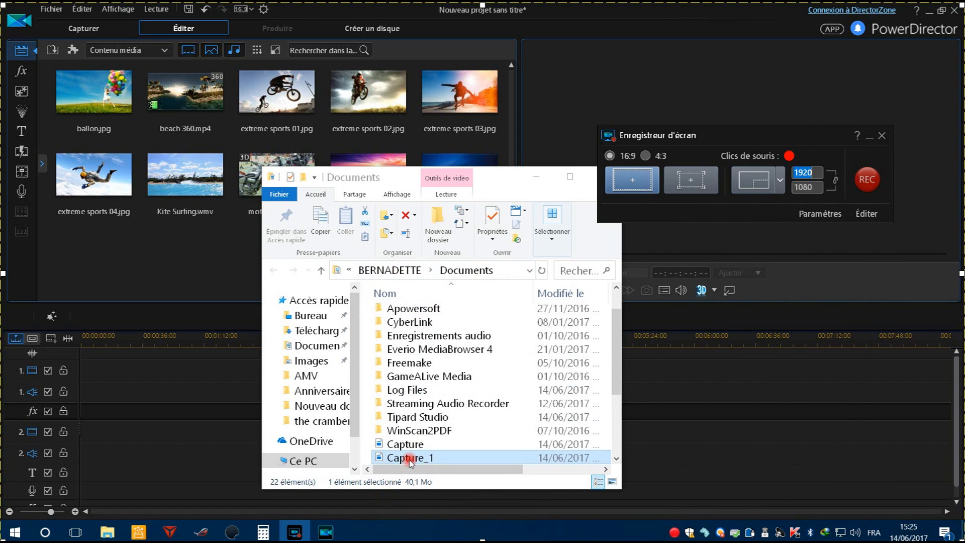
- Close the screen recorder and the Documents folder window
drag(752, 131, 445, 247)
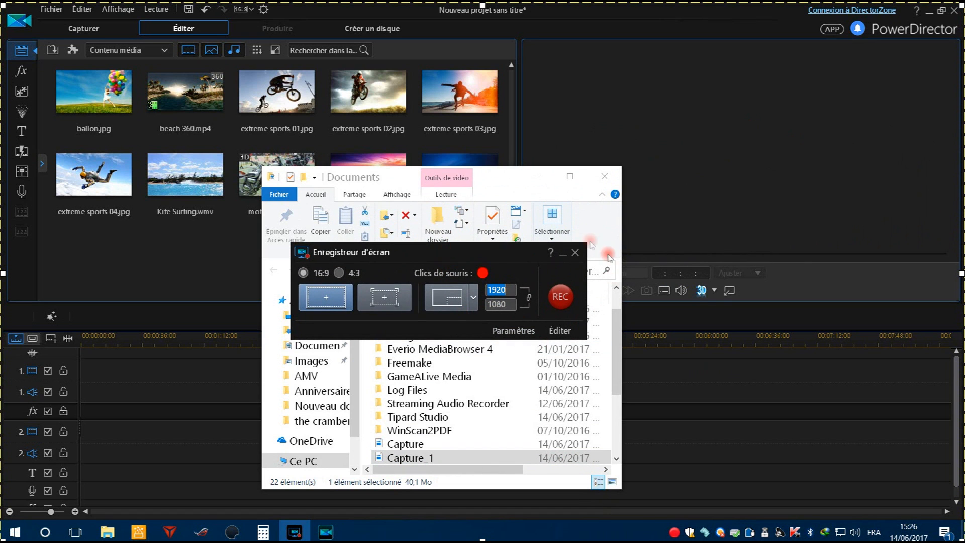
click(575, 253)
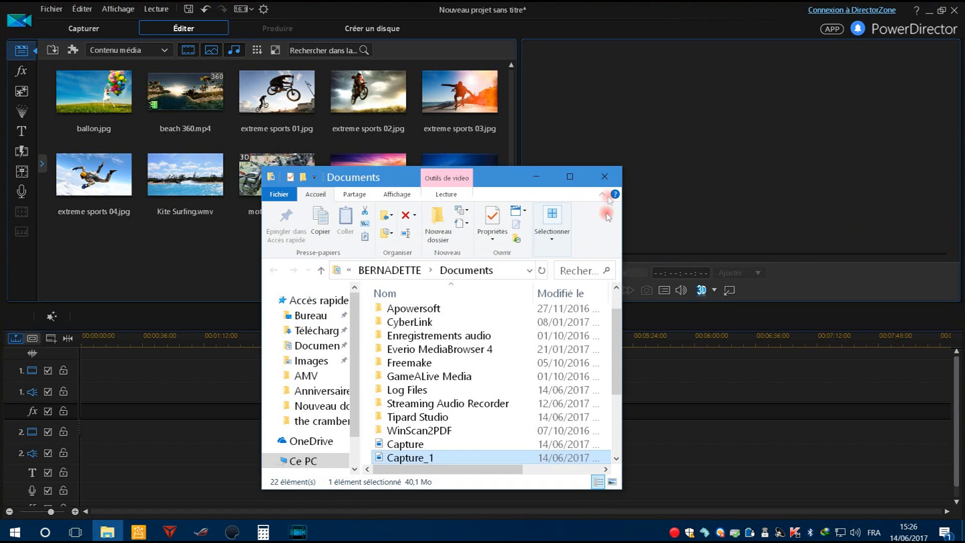
click(605, 177)
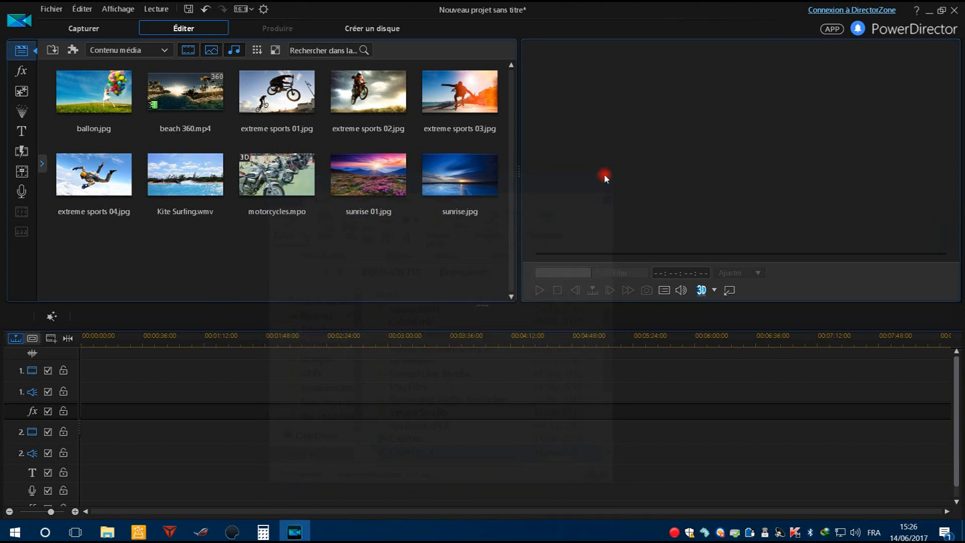